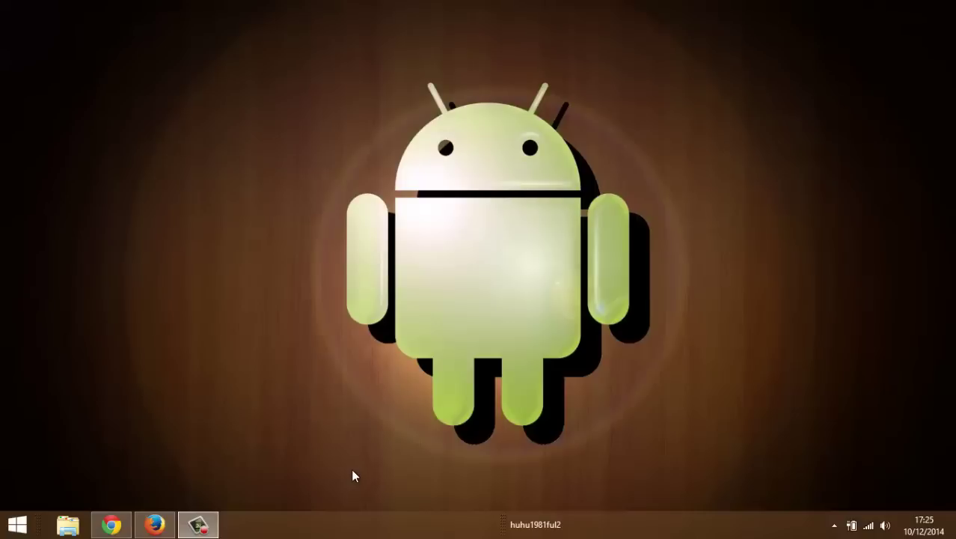
- Switch to Firefox, where the YouTube Content ID application form is open
click(202, 525)
click(201, 525)
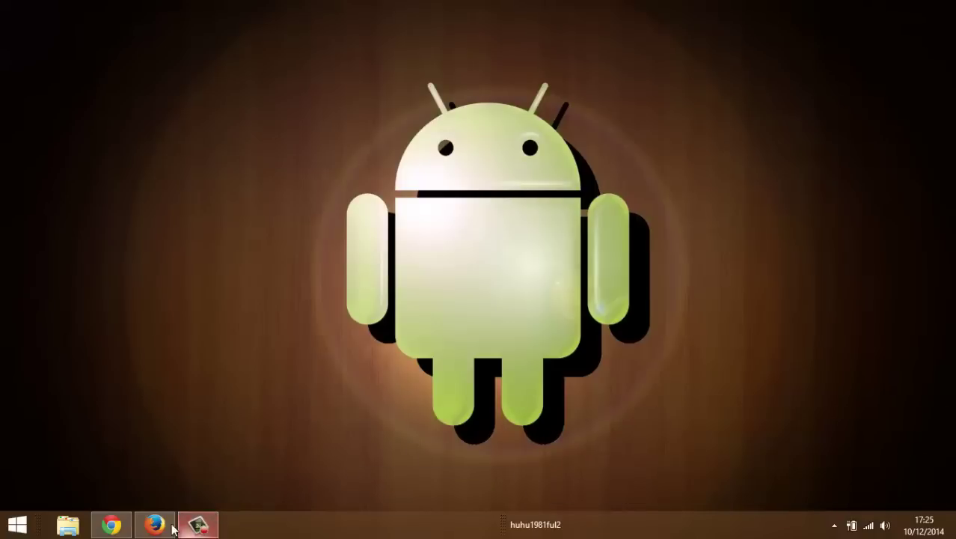
click(155, 525)
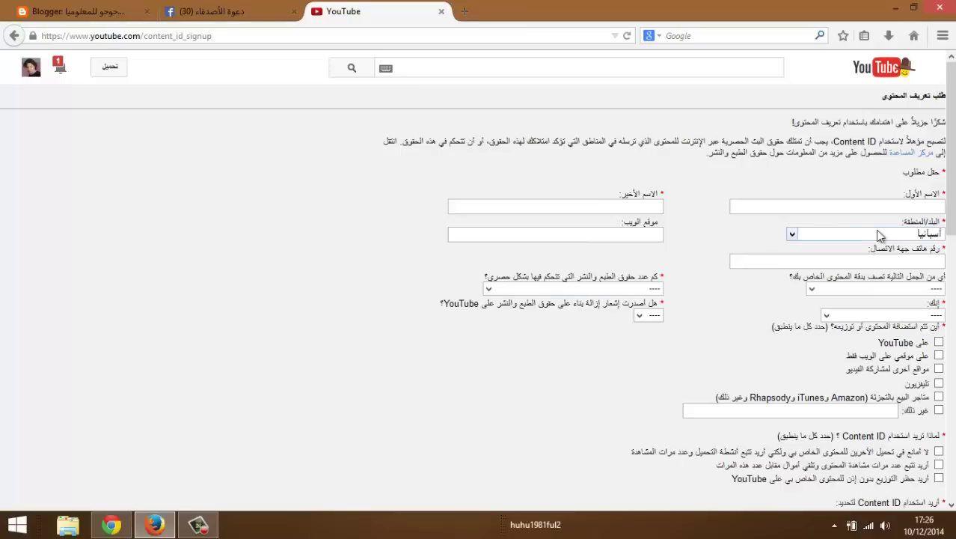
- Go through the form's first name, last name, website and contact phone number fields, leaving them empty
click(872, 207)
key(Tab)
click(645, 233)
scroll(705, 259, down, 2)
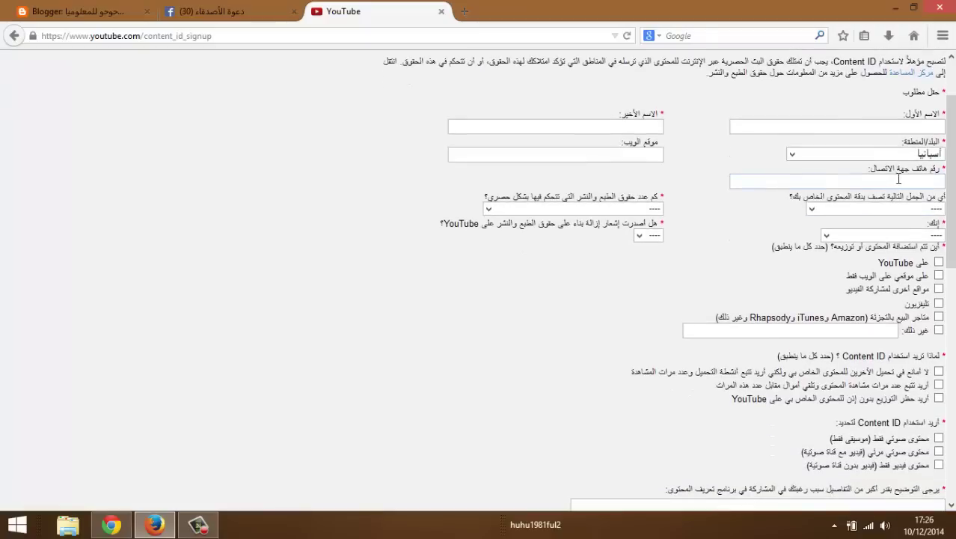
click(897, 180)
- Set the content description to الويب (Web) and the applicant type to فرد (Individual)
click(815, 213)
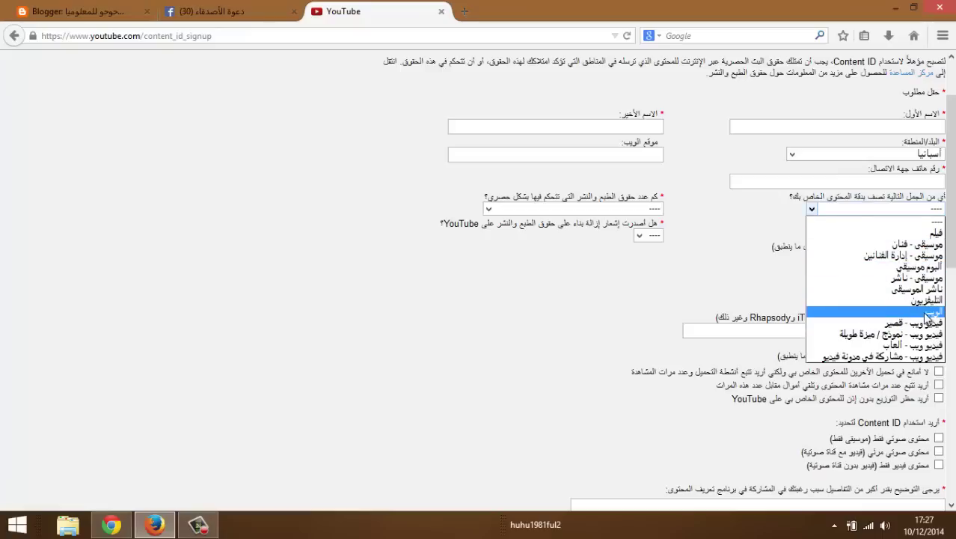
click(925, 311)
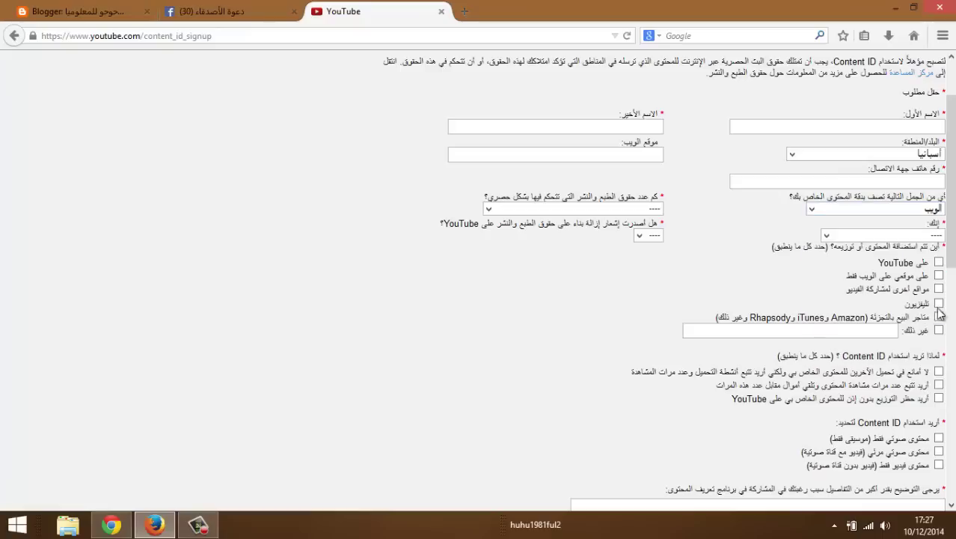
click(831, 236)
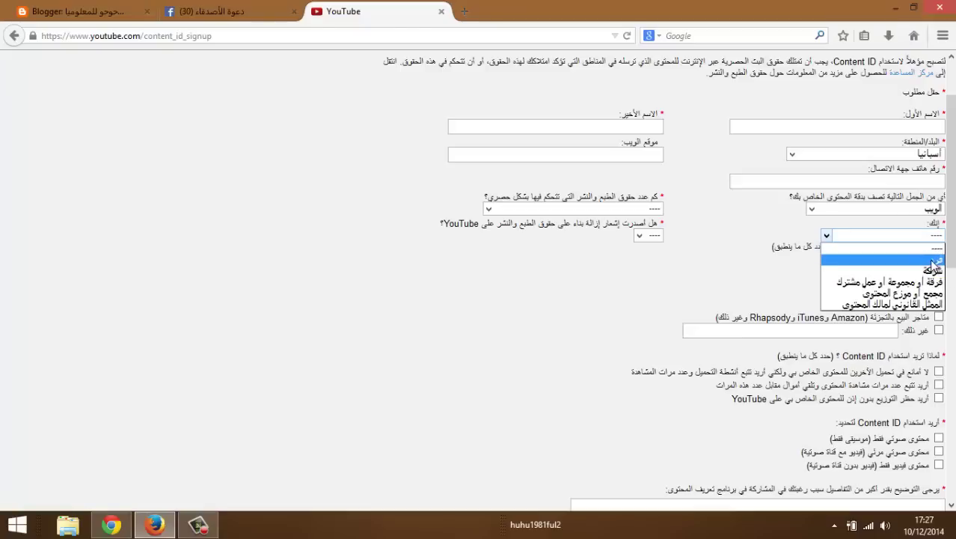
key(Escape)
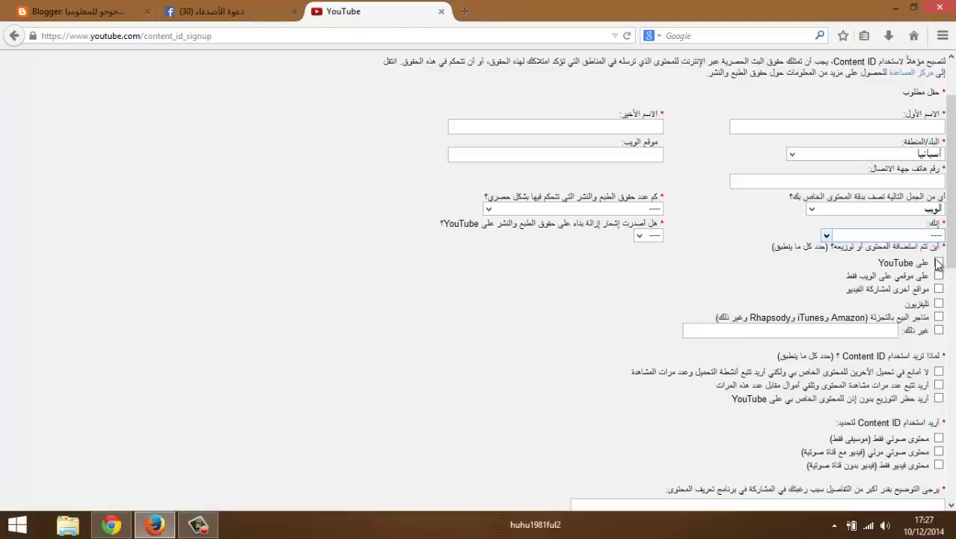
- View the choices for the number of exclusively controlled copyrights, and answer لا (No) to the copyright takedown notice question
click(497, 209)
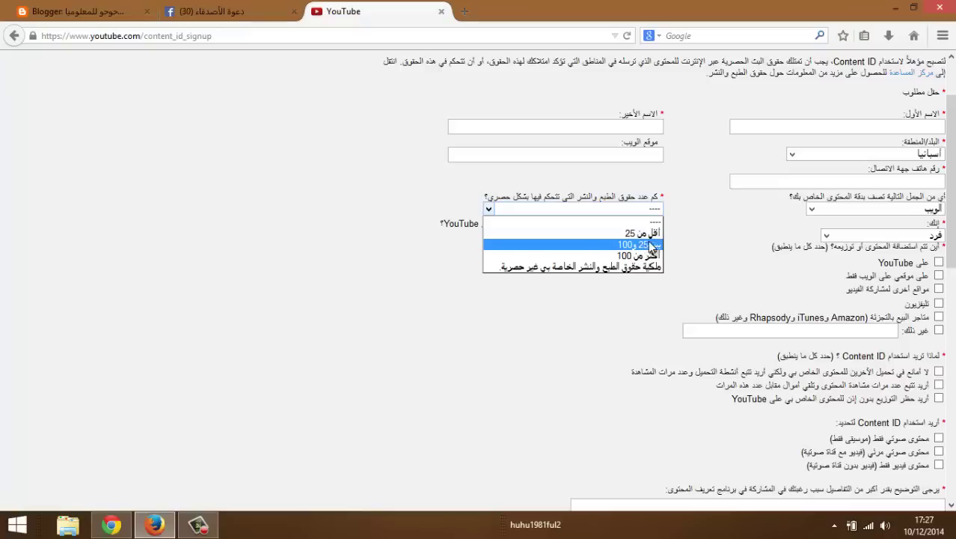
click(713, 244)
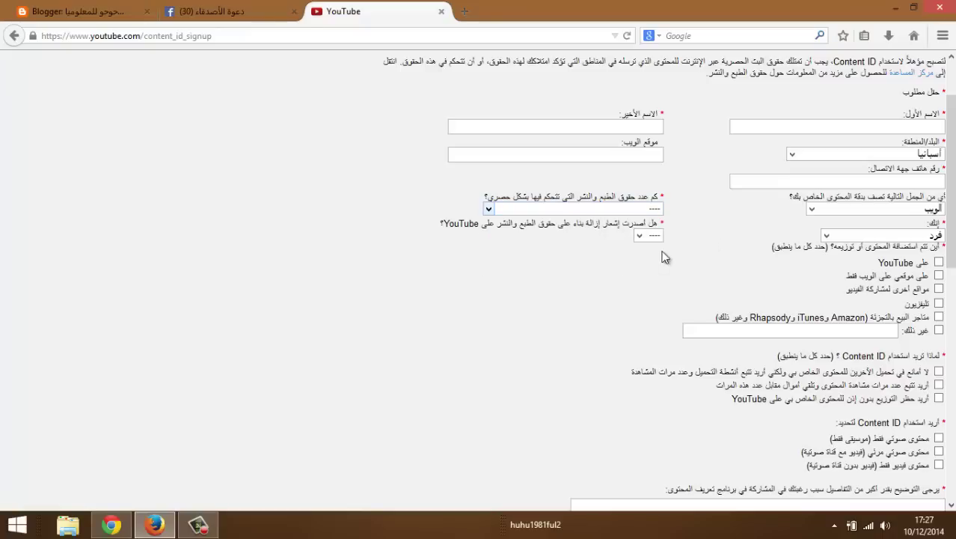
click(641, 238)
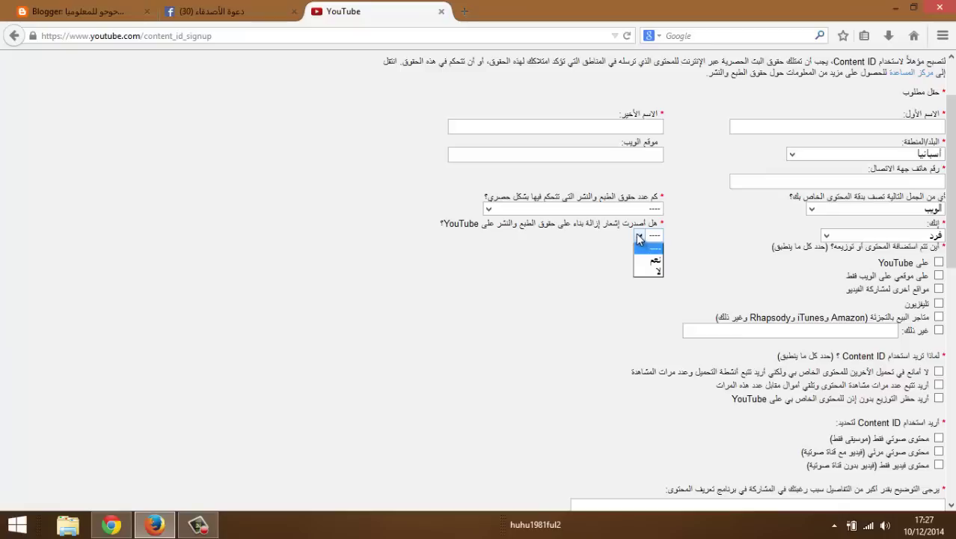
click(656, 270)
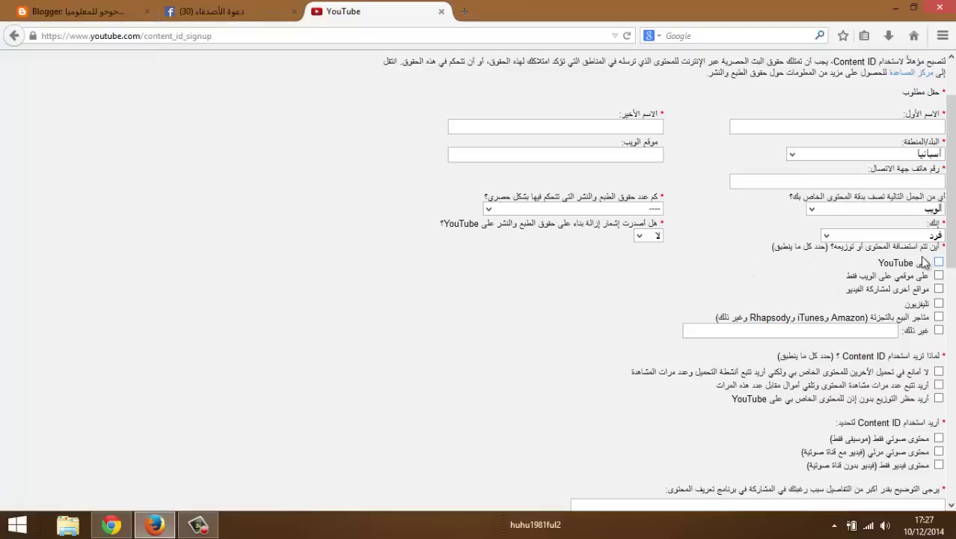
- For where the content is hosted or distributed, select on YouTube and on my website only
drag(940, 247, 812, 248)
click(766, 274)
drag(940, 247, 835, 252)
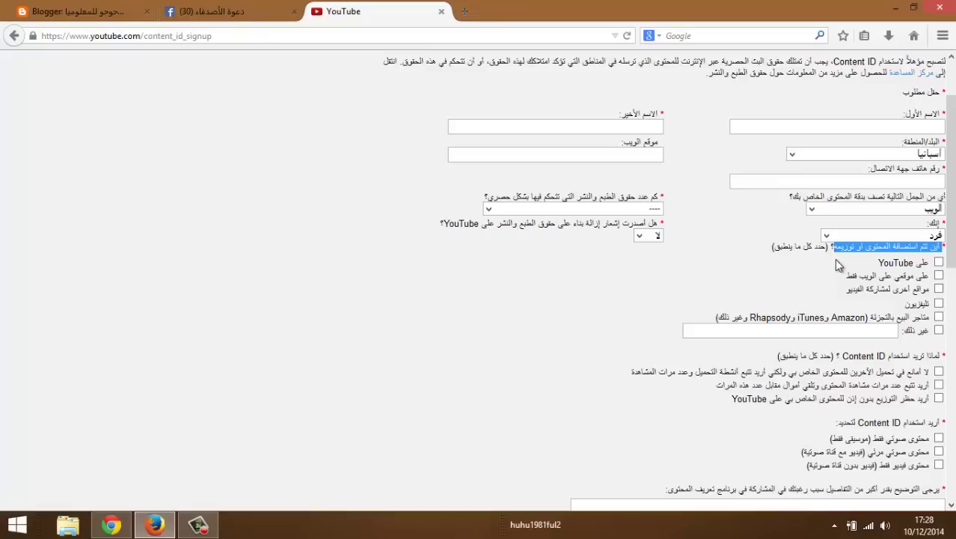
click(838, 265)
click(938, 263)
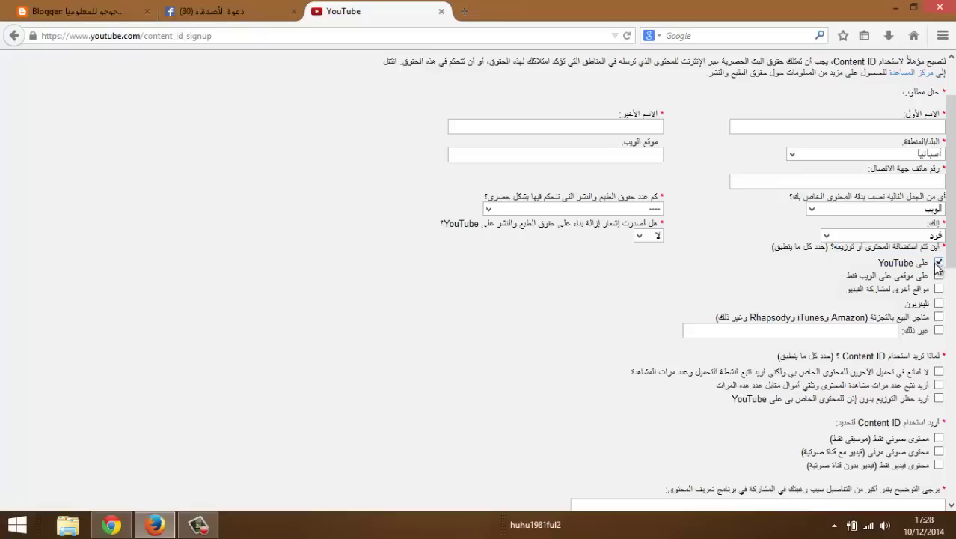
click(938, 275)
- As the reason for using Content ID, select only the option to track content views and receive money for them
scroll(889, 283, down, 2)
scroll(898, 247, down, 2)
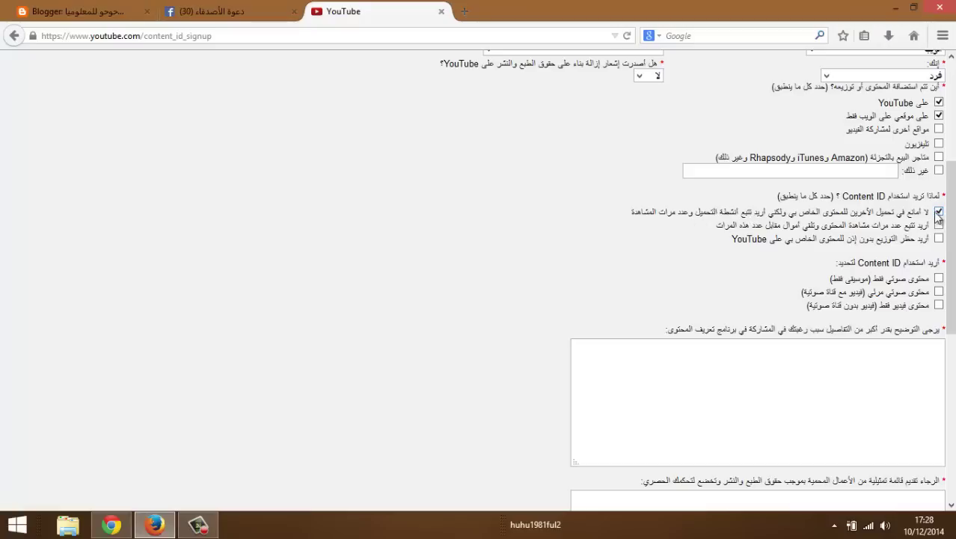
click(940, 213)
click(939, 226)
drag(818, 228, 716, 223)
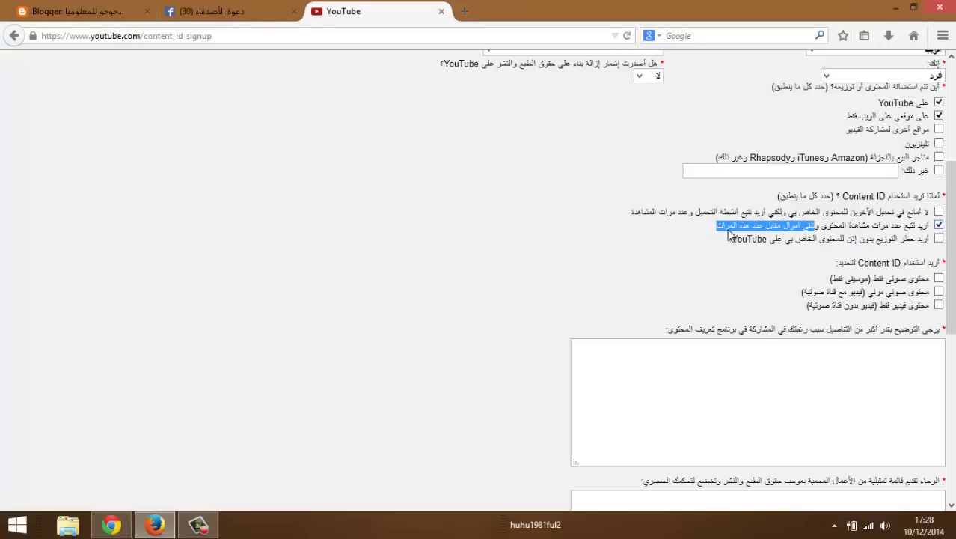
click(730, 232)
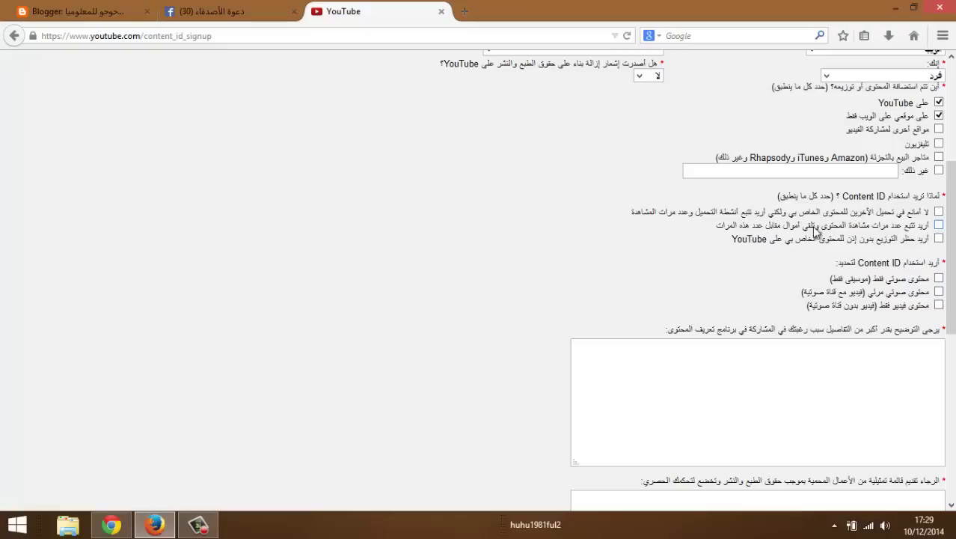
click(764, 228)
click(938, 238)
click(938, 225)
click(938, 224)
click(939, 238)
- For what Content ID should identify, select only audiovisual content (video with an audio track)
scroll(799, 258, down, 4)
scroll(755, 273, up, 2)
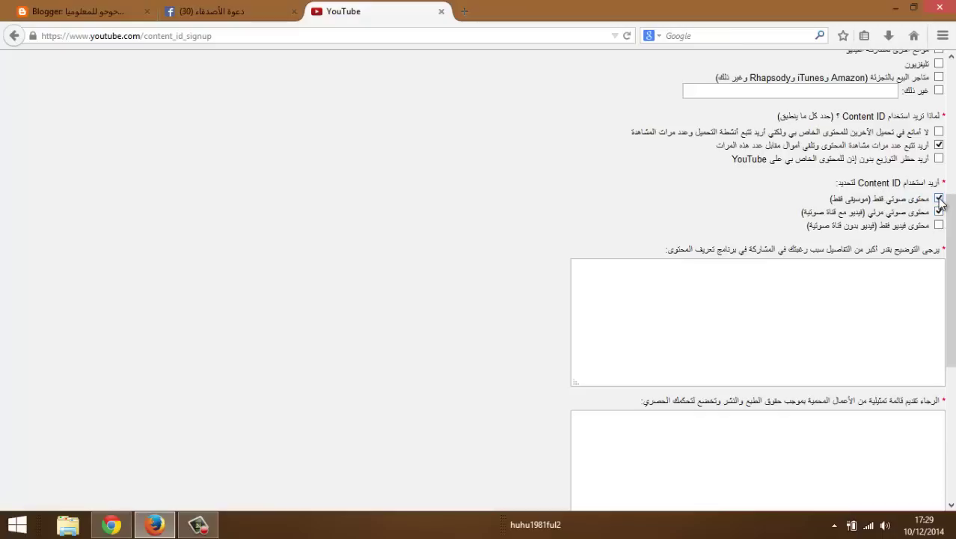
click(939, 198)
click(939, 213)
- Go through the boxes for the participation reason and the list of copyrighted works, down to the form's submit option
scroll(891, 223, down, 2)
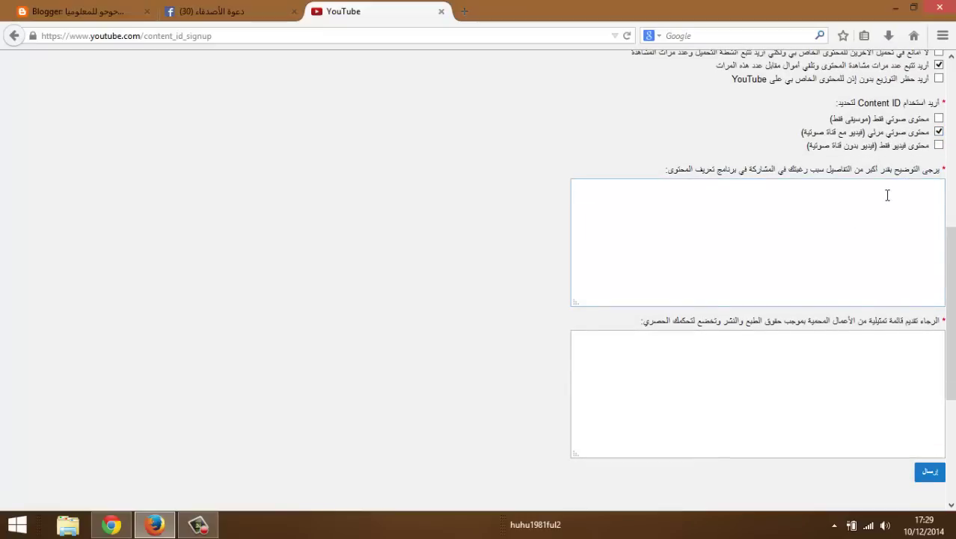
click(919, 202)
click(925, 194)
scroll(821, 215, down, 2)
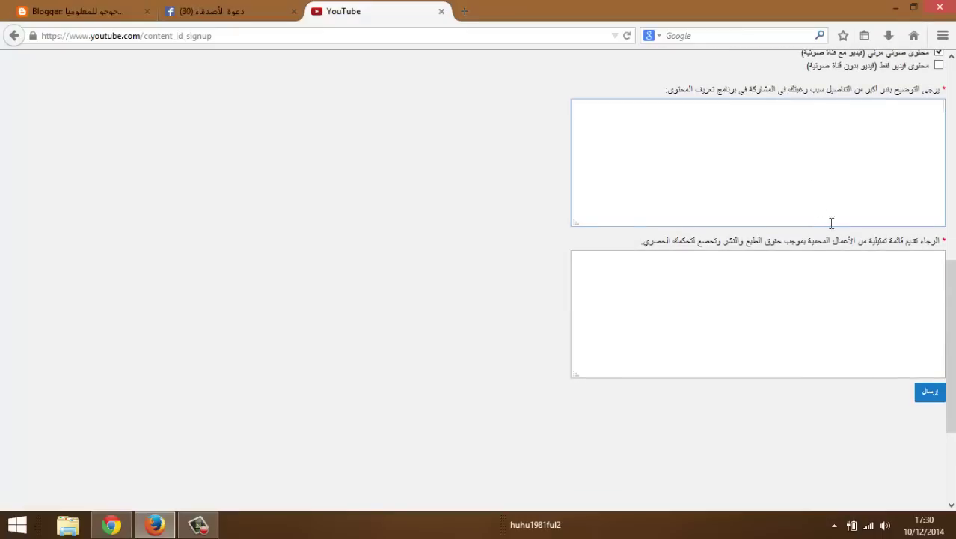
click(869, 279)
click(829, 291)
click(928, 392)
- Review the form's selections from the top, and minimize the browser to return to the desktop
scroll(628, 430, up, 10)
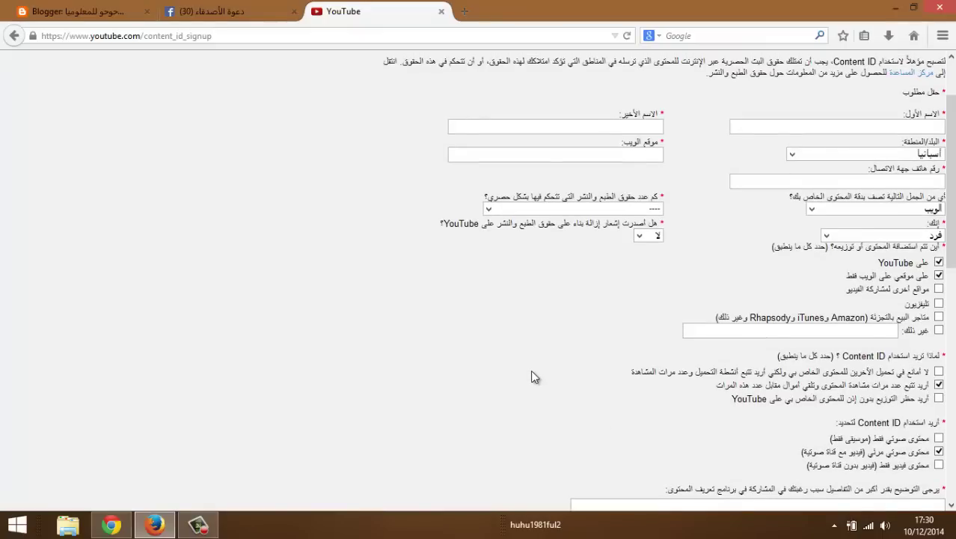
scroll(532, 372, up, 2)
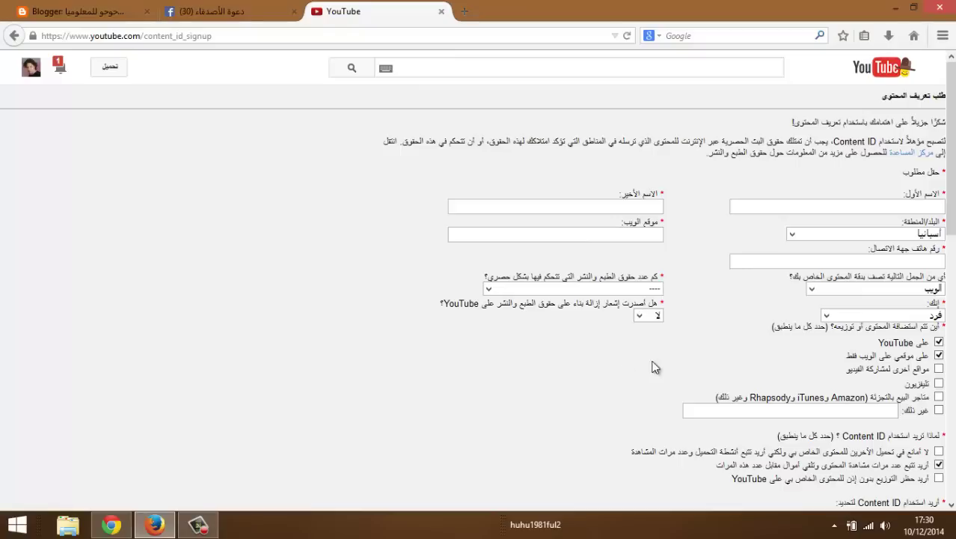
scroll(653, 365, down, 4)
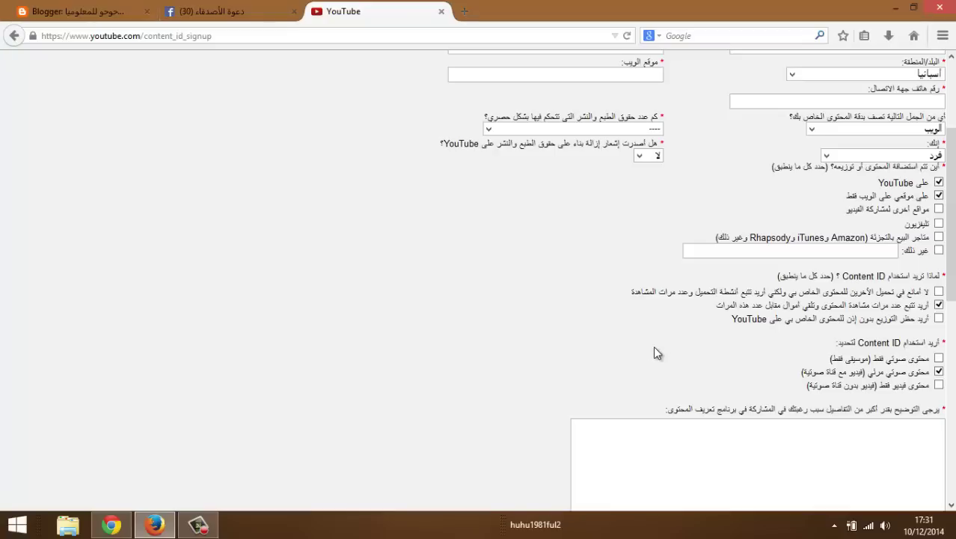
scroll(653, 346, up, 4)
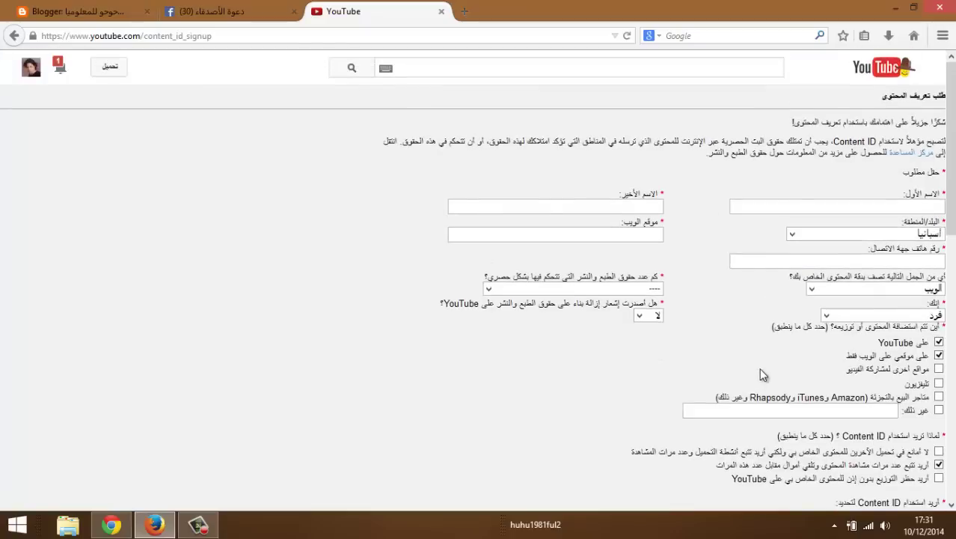
click(895, 9)
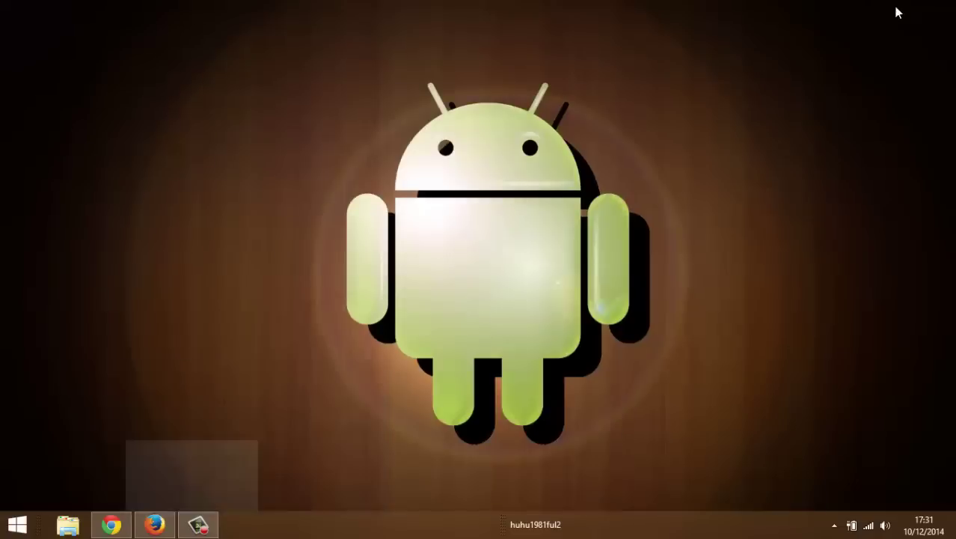